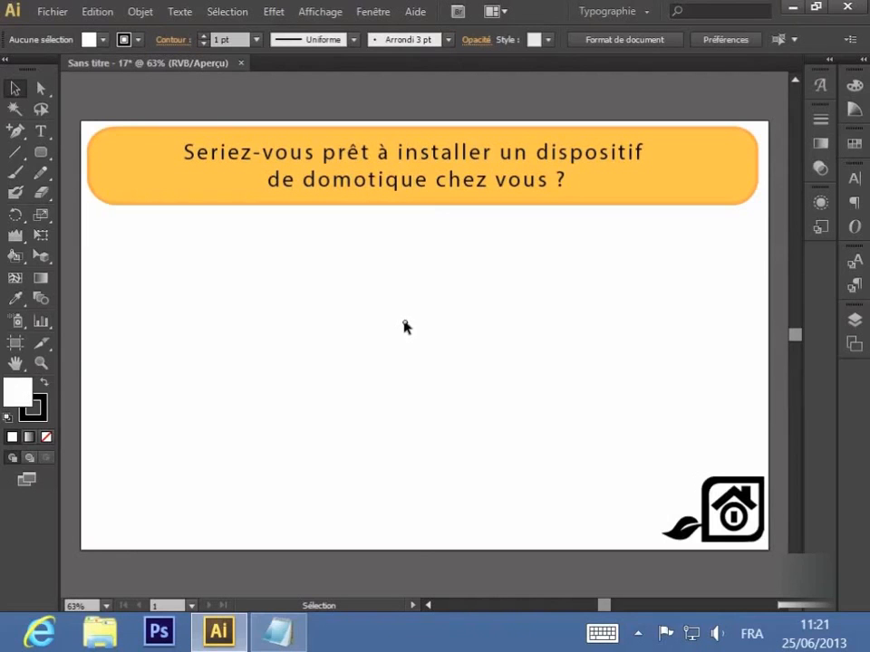
Draw a vertical bar graph across the empty area below the orange question banner.
click(42, 323)
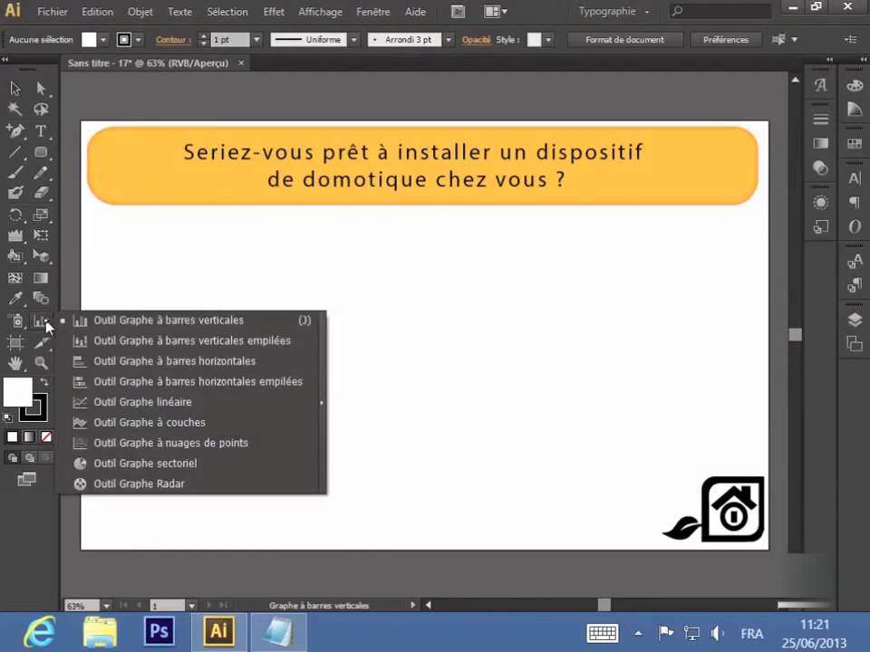
click(71, 320)
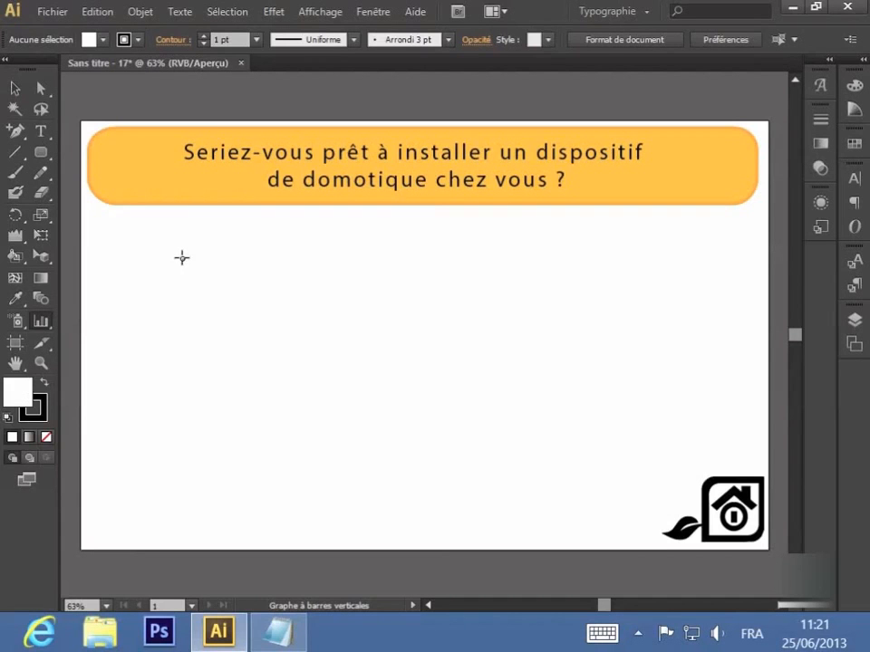
click(357, 342)
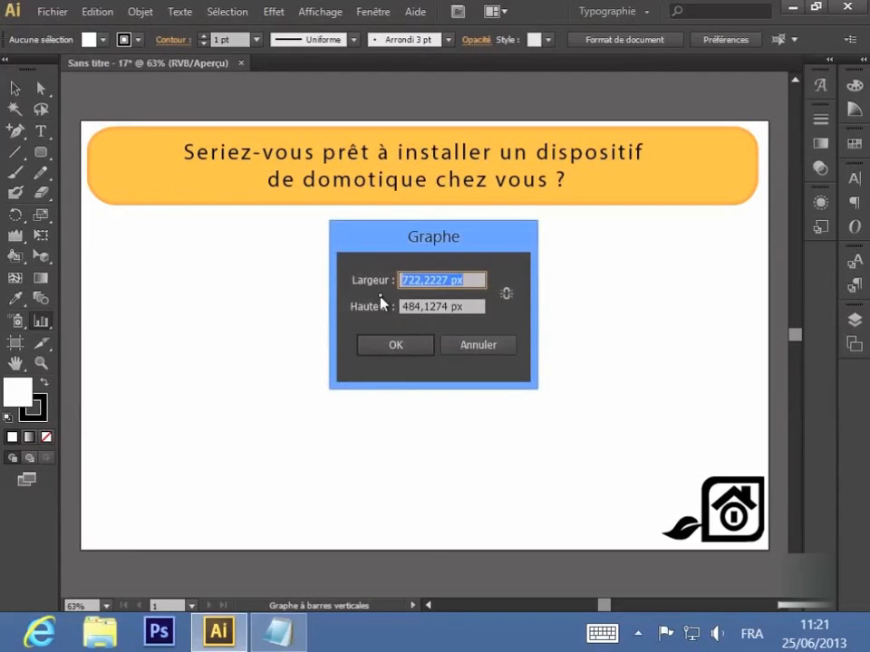
click(466, 350)
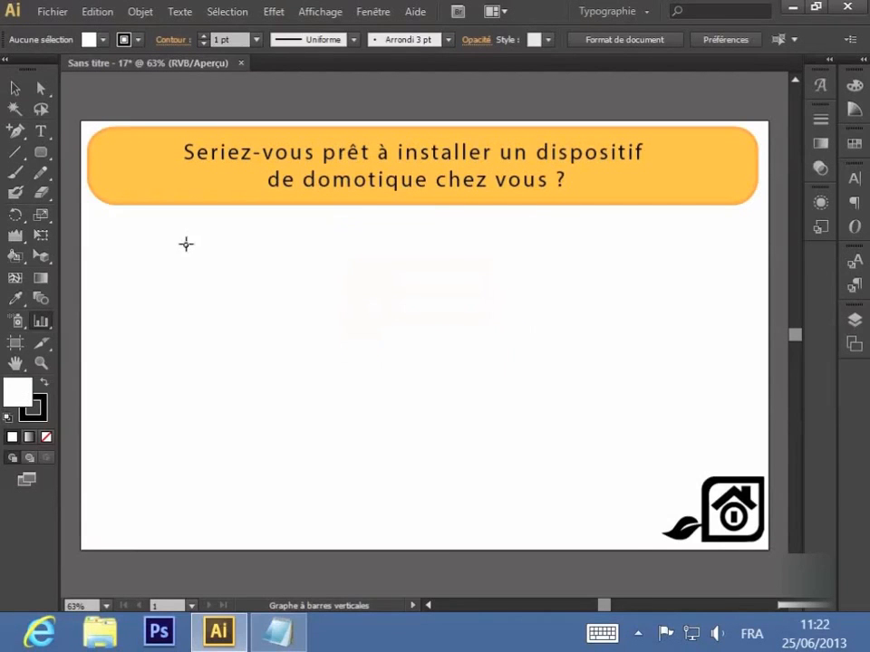
drag(185, 245, 630, 536)
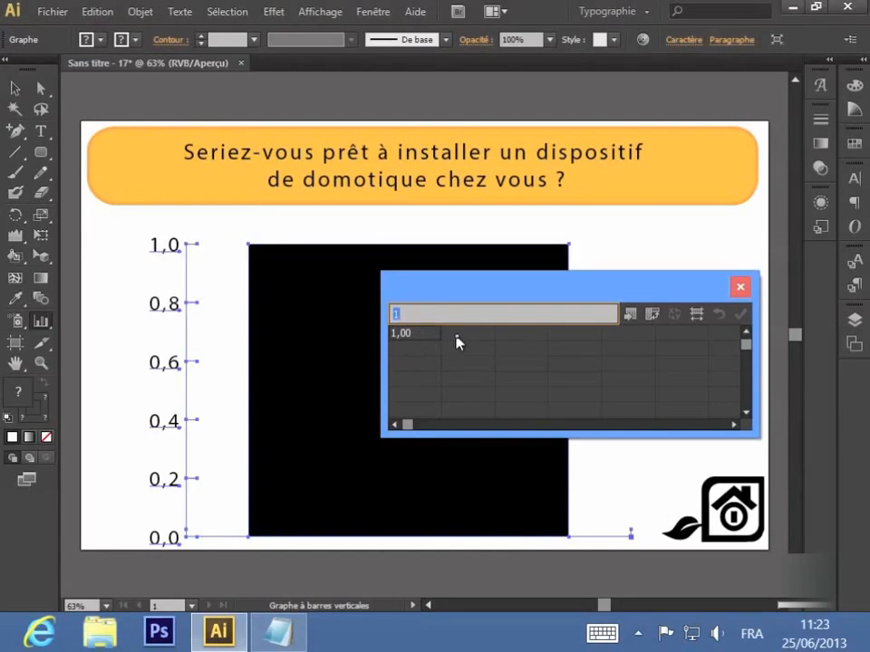
Enter 58 and 67 in the first two cells of the graph data and apply them to the graph.
click(460, 337)
click(422, 341)
text(58)
key(Tab)
text(67)
click(531, 362)
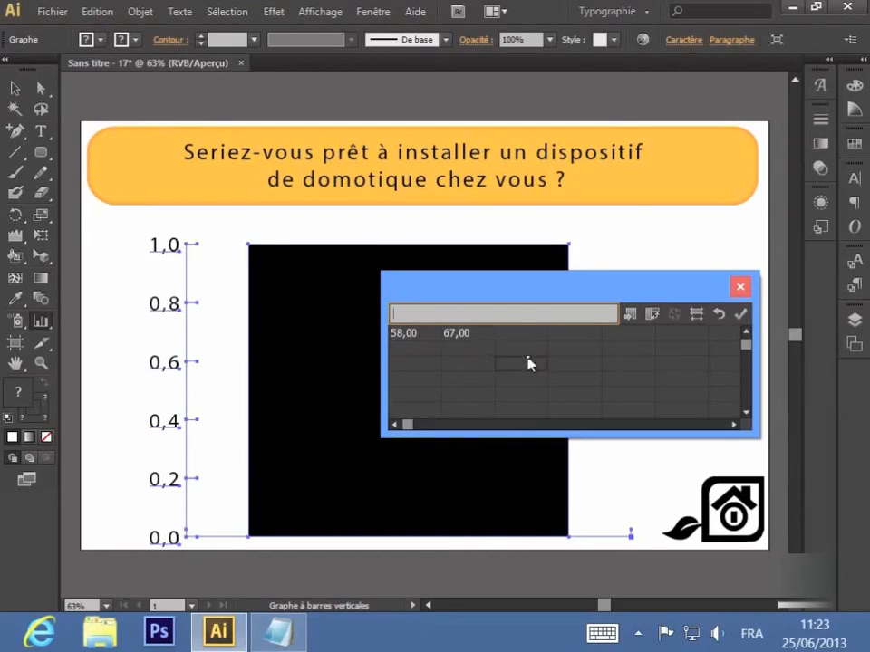
click(461, 352)
click(436, 365)
key(Tab)
key(Tab)
key(Tab)
key(Tab)
click(741, 316)
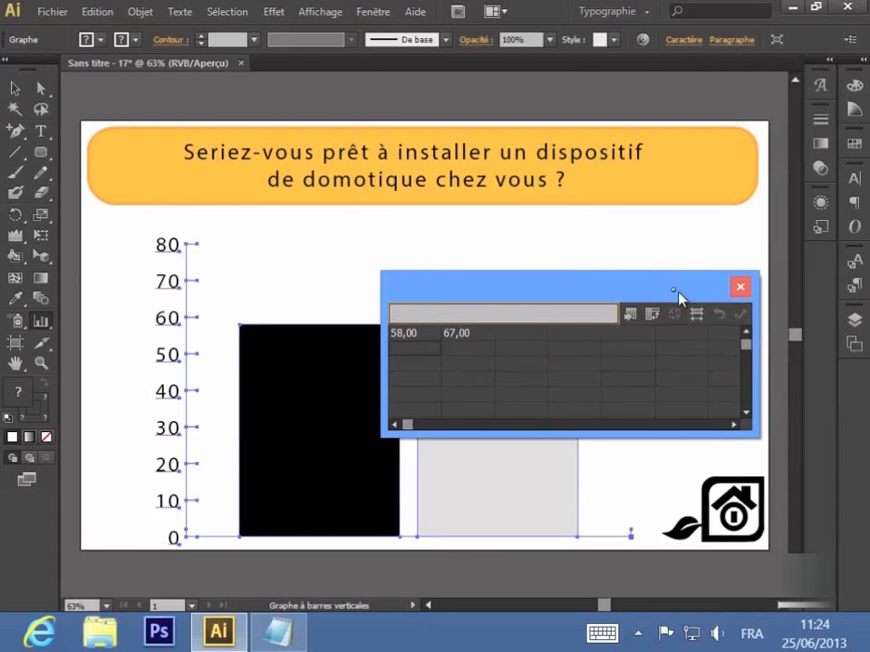
drag(676, 287, 690, 131)
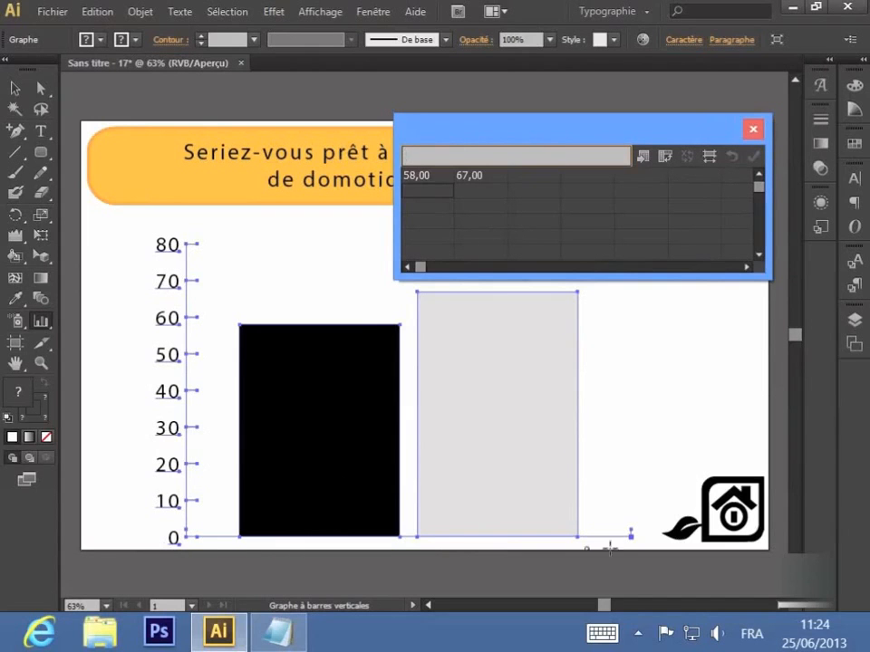
Clear the second value from the first data row and label the second row "année 201".
drag(563, 130, 569, 303)
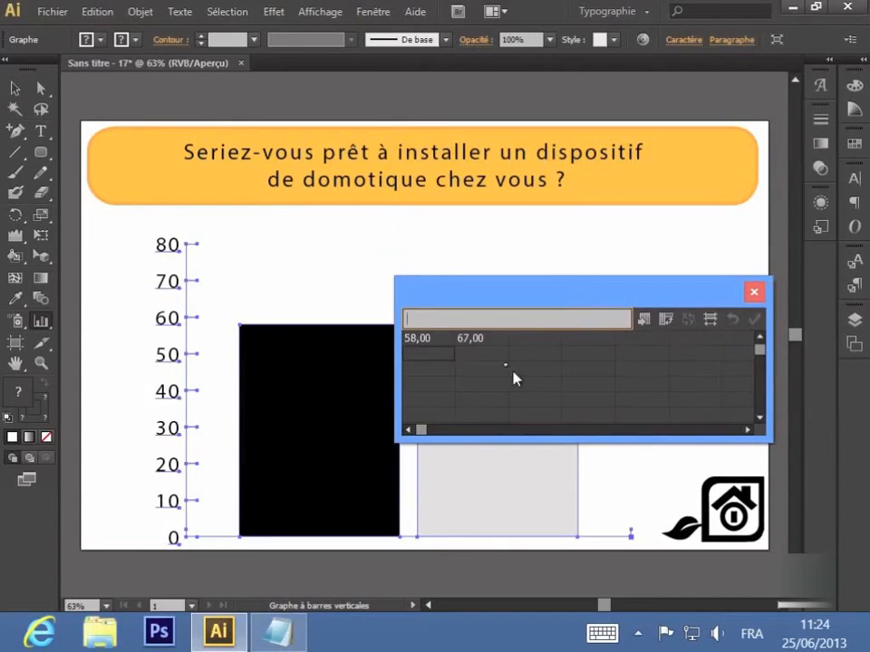
click(423, 341)
click(472, 354)
click(477, 350)
click(475, 340)
click(431, 348)
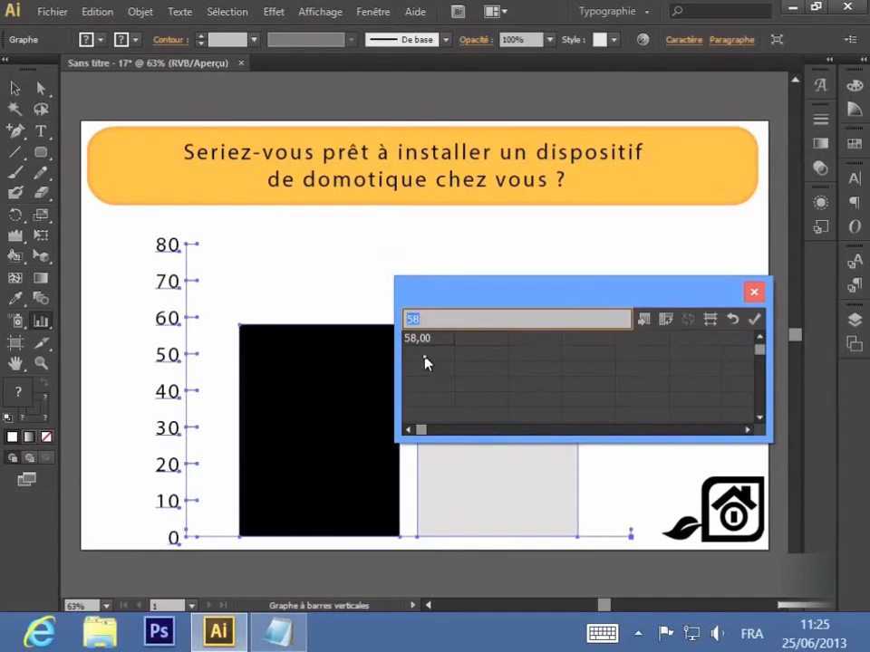
click(426, 356)
text(année)
text( 201)
key(Return)
Empty the first data cell and enter the column headings "Oui" and "Non" in the two cells beside it.
click(437, 342)
key(BackSpace)
text(Oui)
click(521, 339)
text(on)
key(BackSpace)
key(BackSpace)
text(Non)
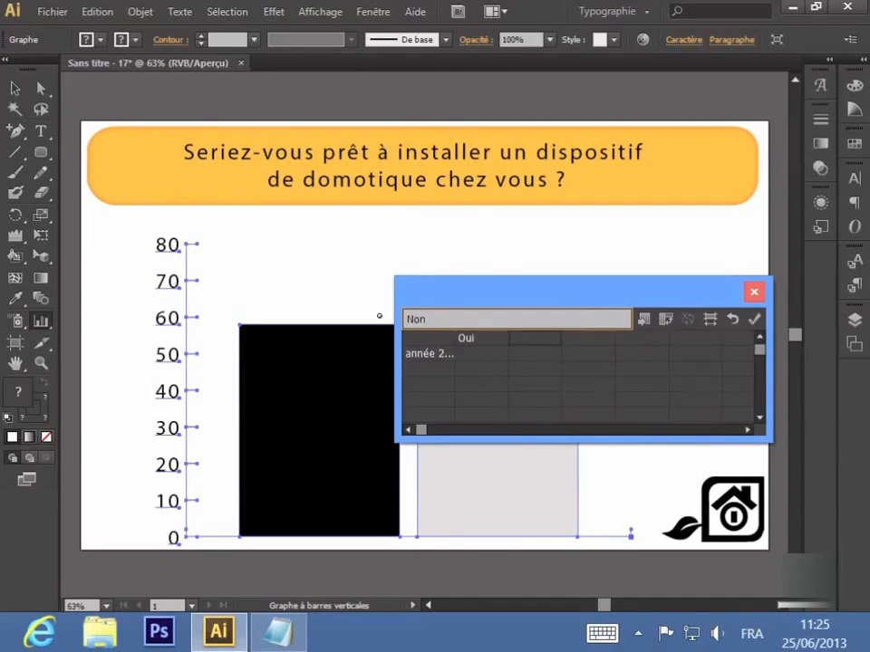
Enter 75 under Oui and 25 under Non in the year row and apply the data.
click(481, 362)
text(75)
click(532, 358)
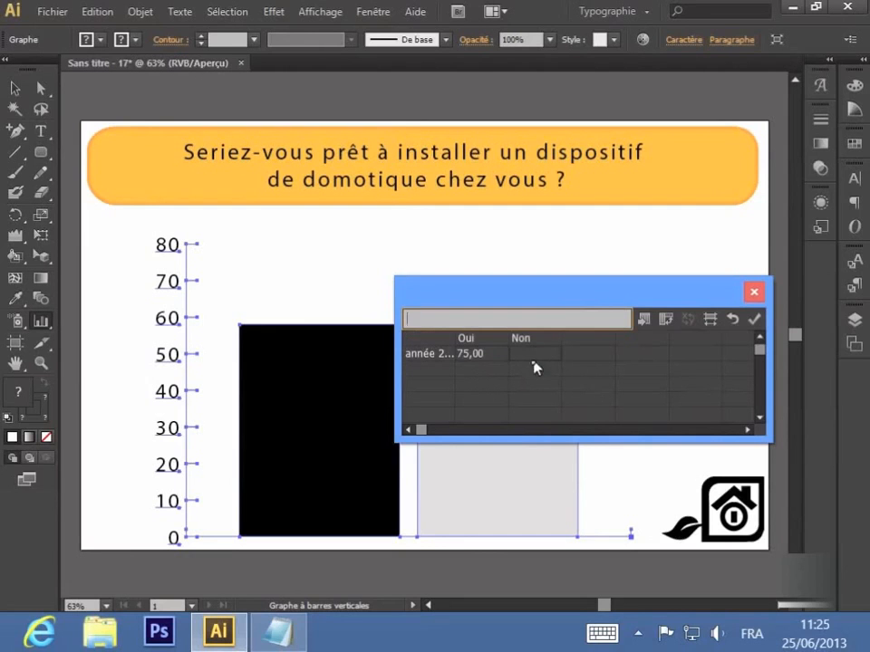
text(25)
key(Return)
click(755, 319)
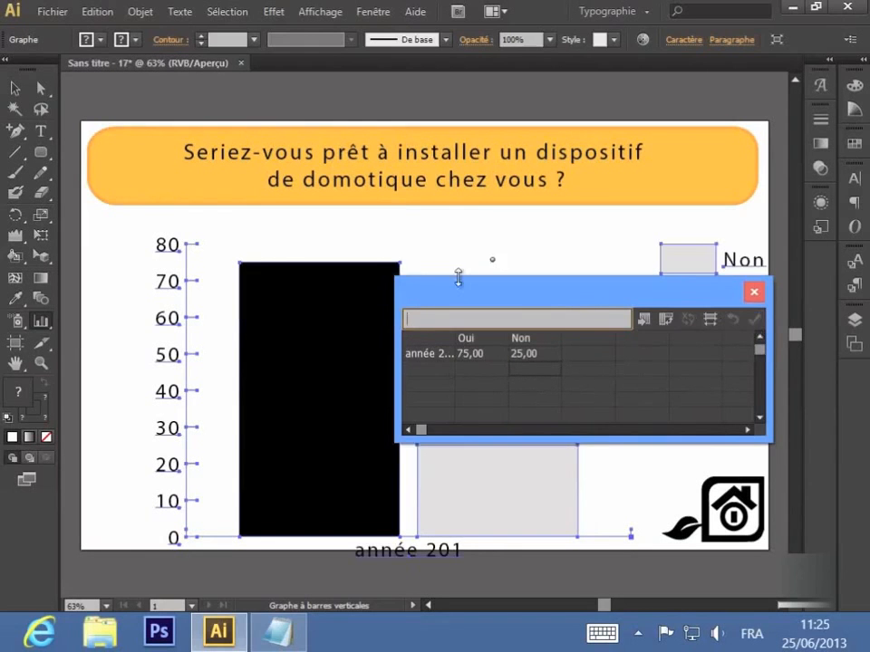
Remove the word "année" from the row label, leaving only 2013, and apply the change to the graph.
drag(593, 295, 619, 186)
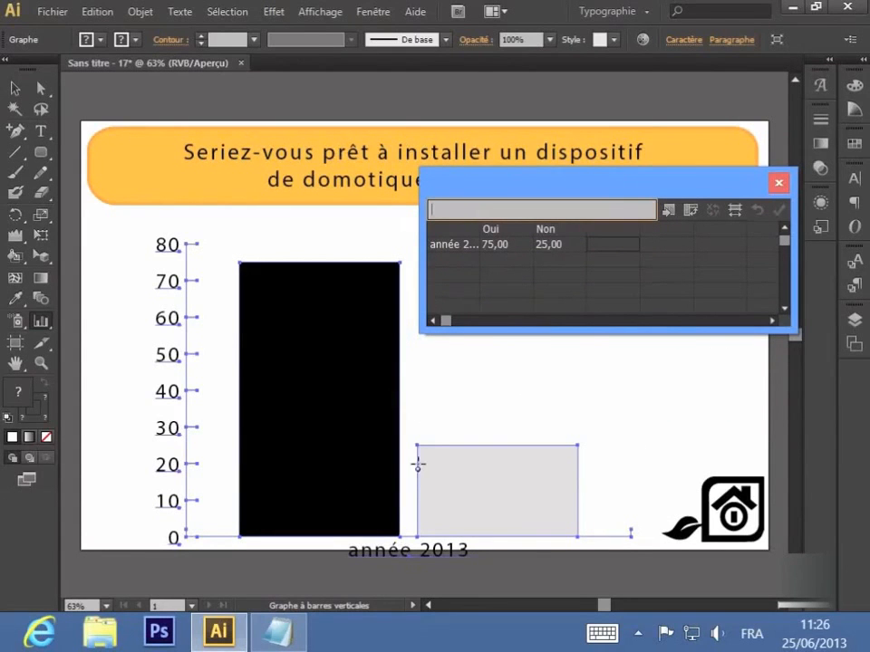
click(464, 251)
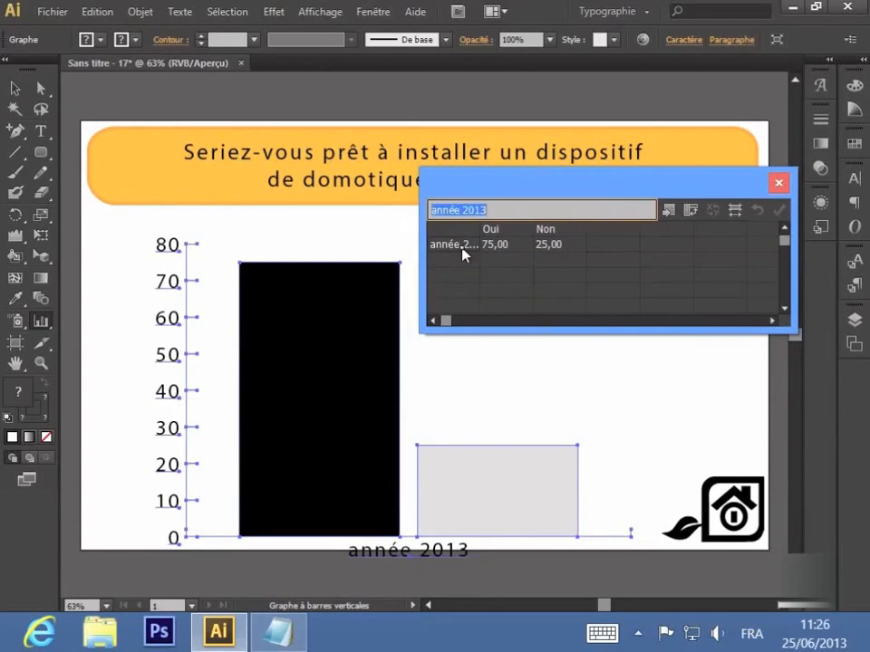
click(452, 209)
double_click(430, 209)
key(BackSpace)
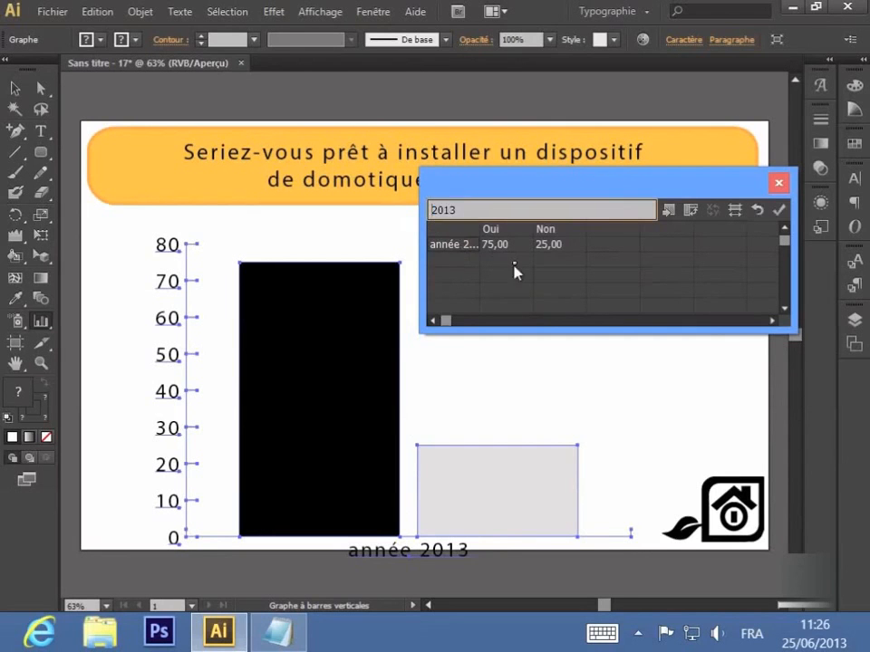
click(722, 246)
click(777, 214)
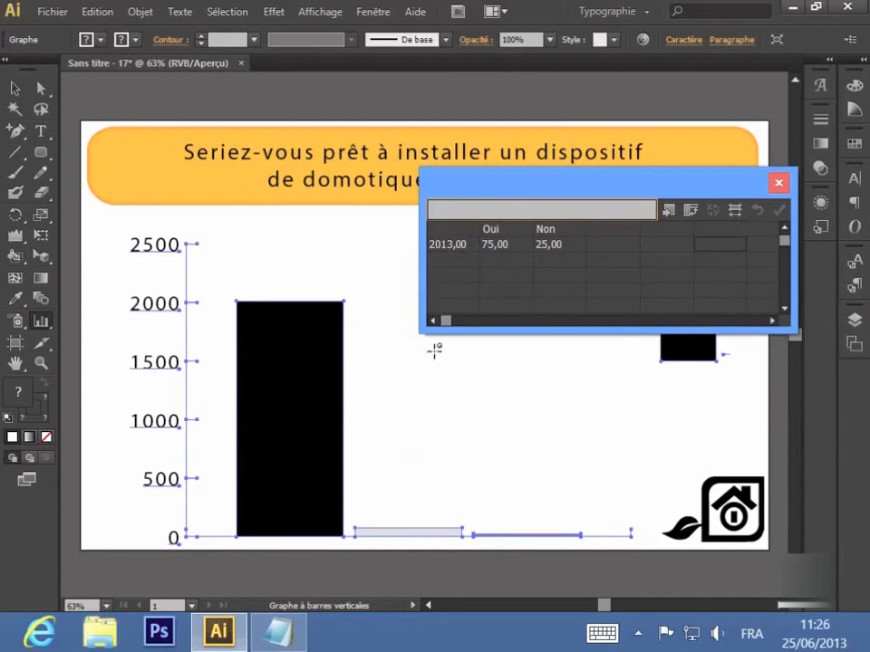
Put the row label in quotation marks as "2013" so it counts as text, and apply the change.
click(449, 244)
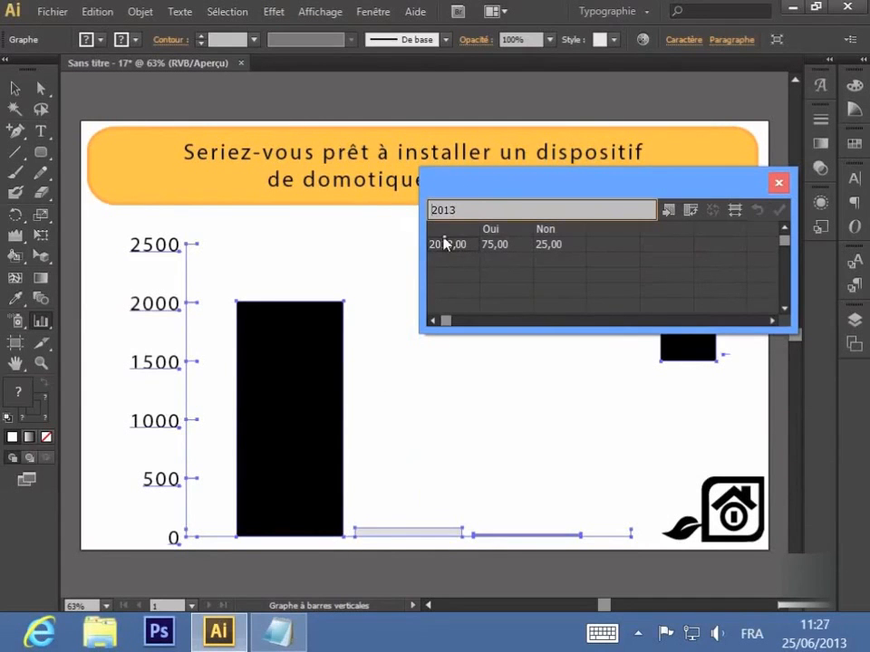
text("2013)
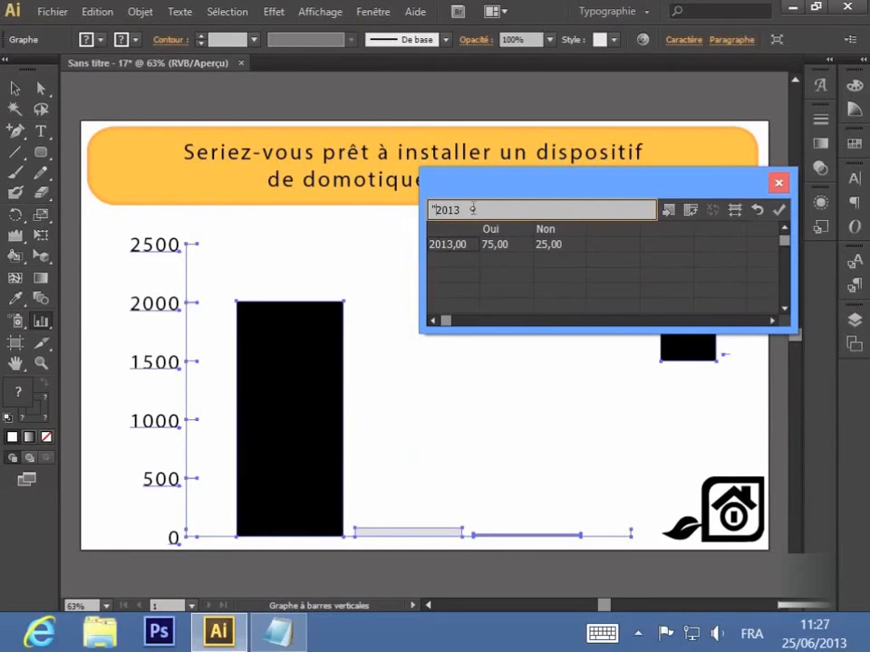
text(")
click(778, 209)
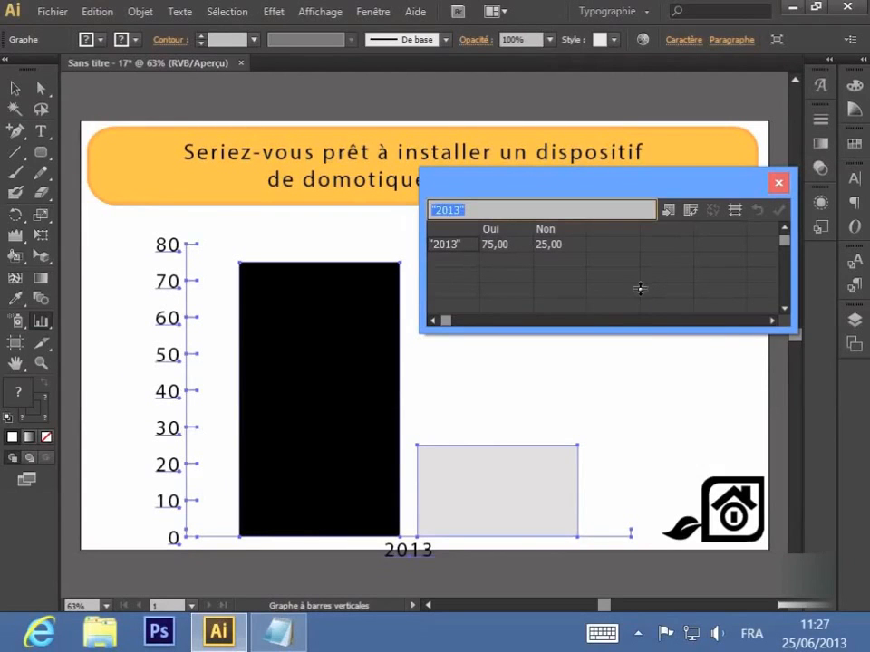
Review the survey results in Notepad and import résultats enquête domotique.txt from the desktop into the graph data.
click(276, 635)
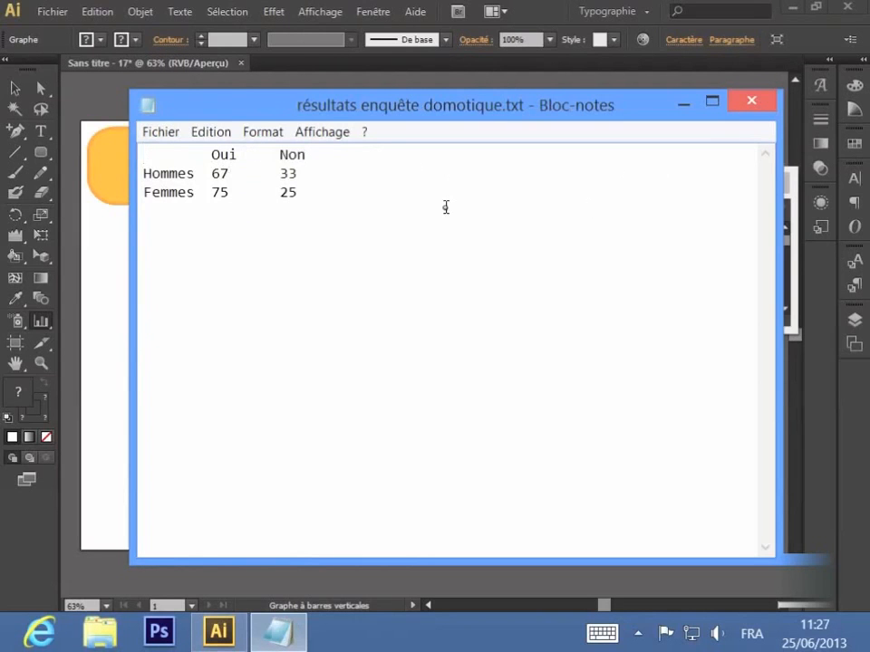
click(752, 101)
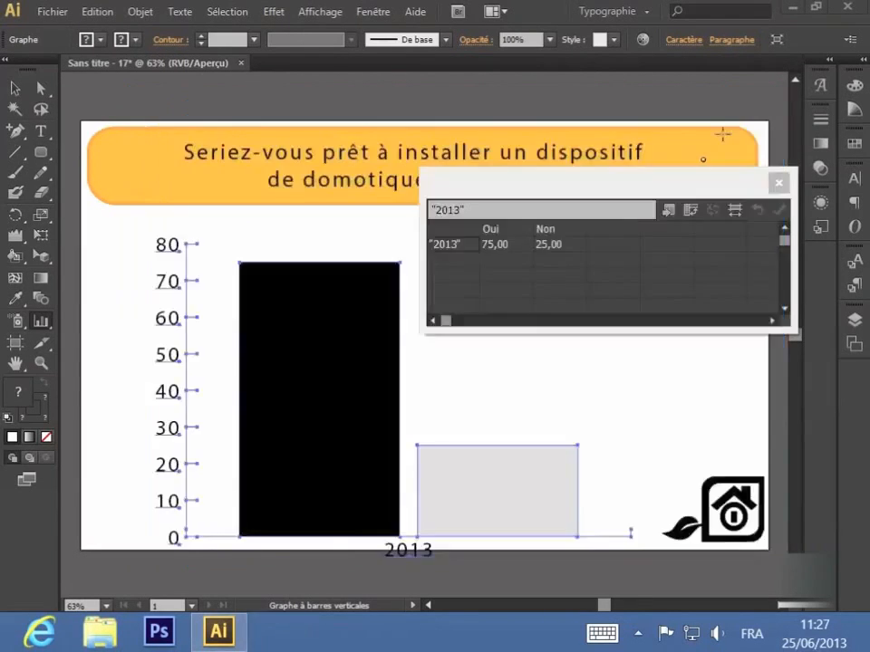
click(669, 214)
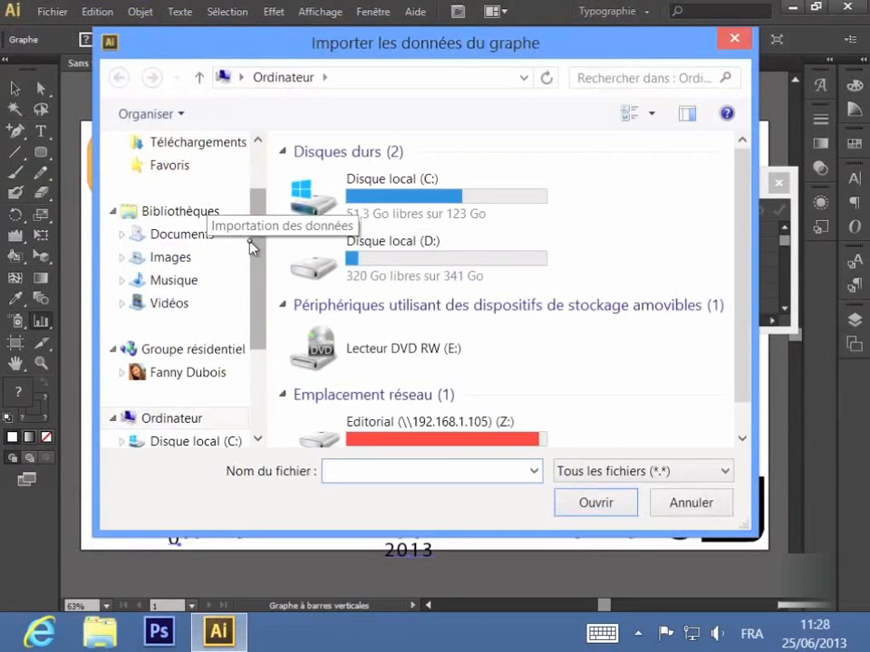
scroll(196, 186, up, 1)
click(194, 175)
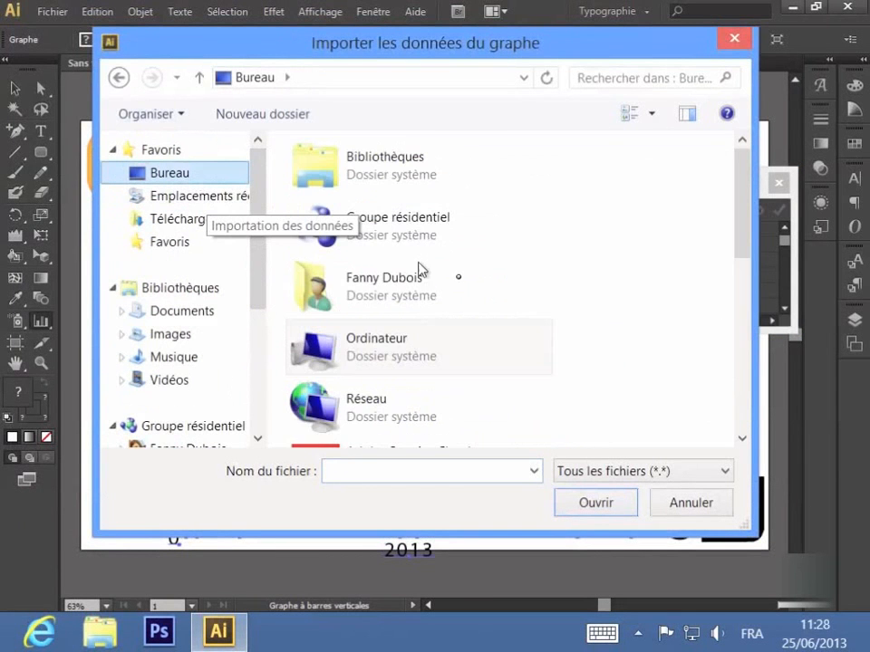
drag(743, 225, 696, 421)
click(378, 359)
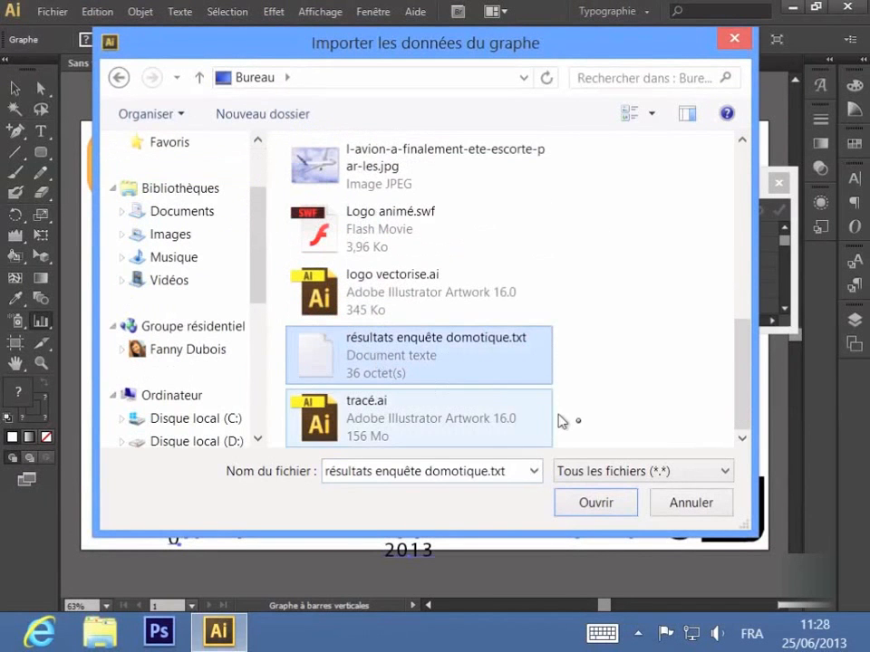
click(592, 503)
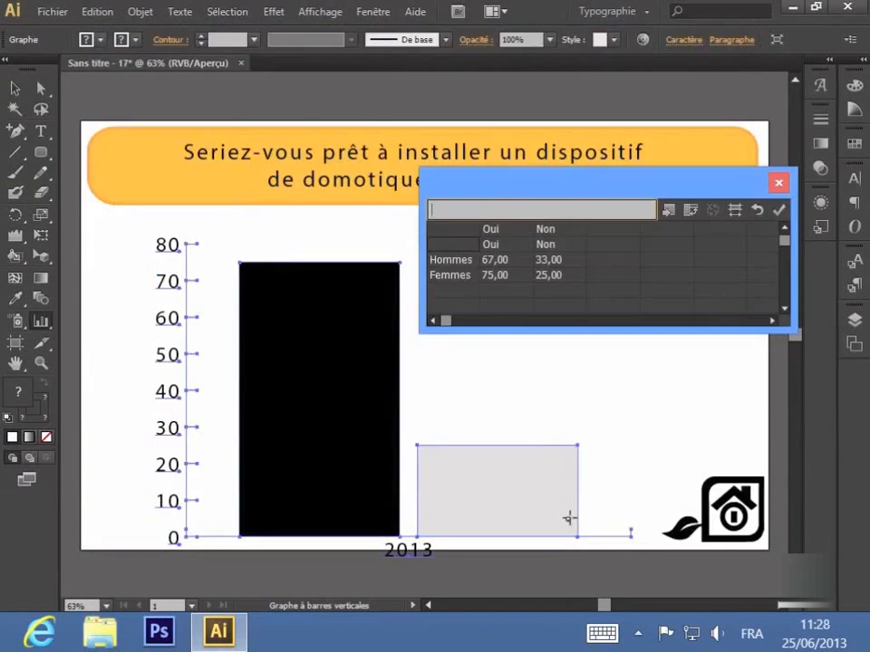
Remove the duplicate Oui/Non heading row, shift the imported data up one row, apply it and close the graph data.
click(555, 230)
drag(555, 231, 498, 230)
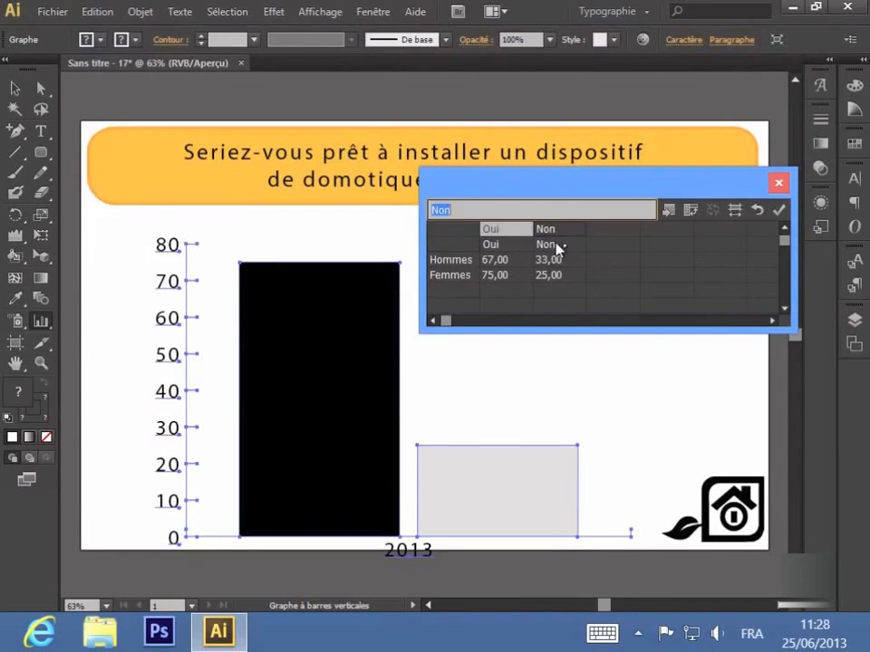
key(Delete)
click(606, 246)
click(628, 274)
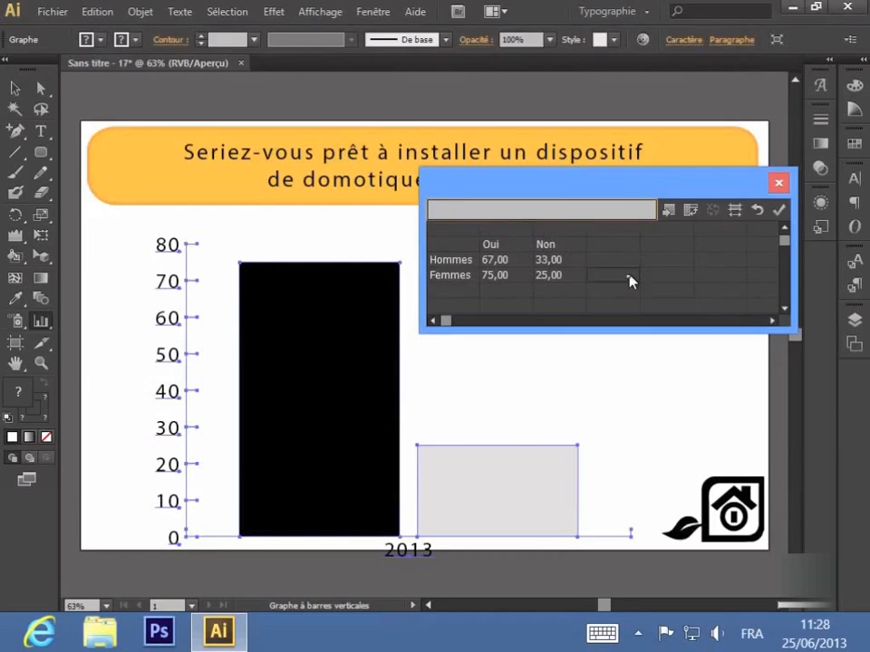
click(521, 308)
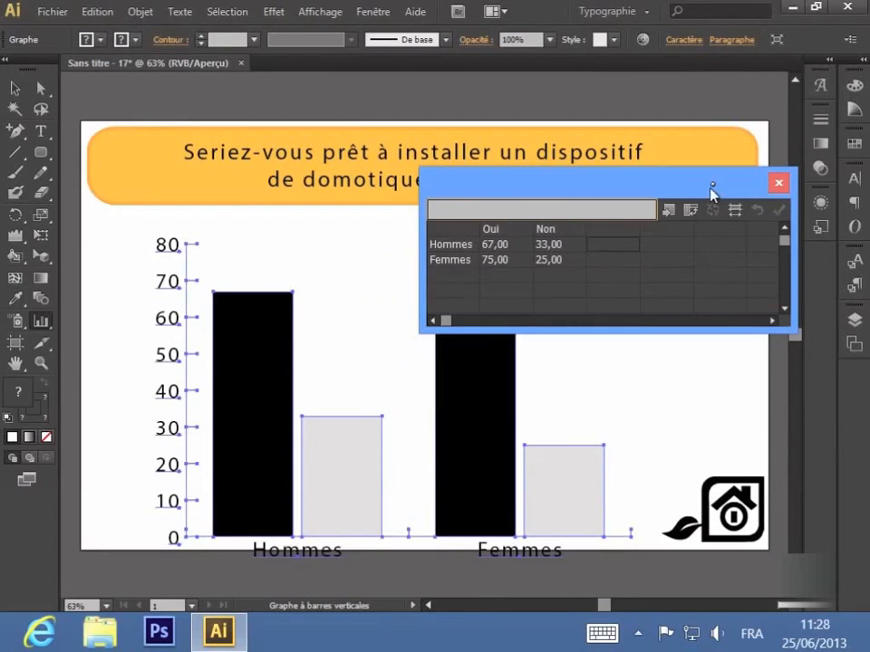
drag(716, 188, 710, 129)
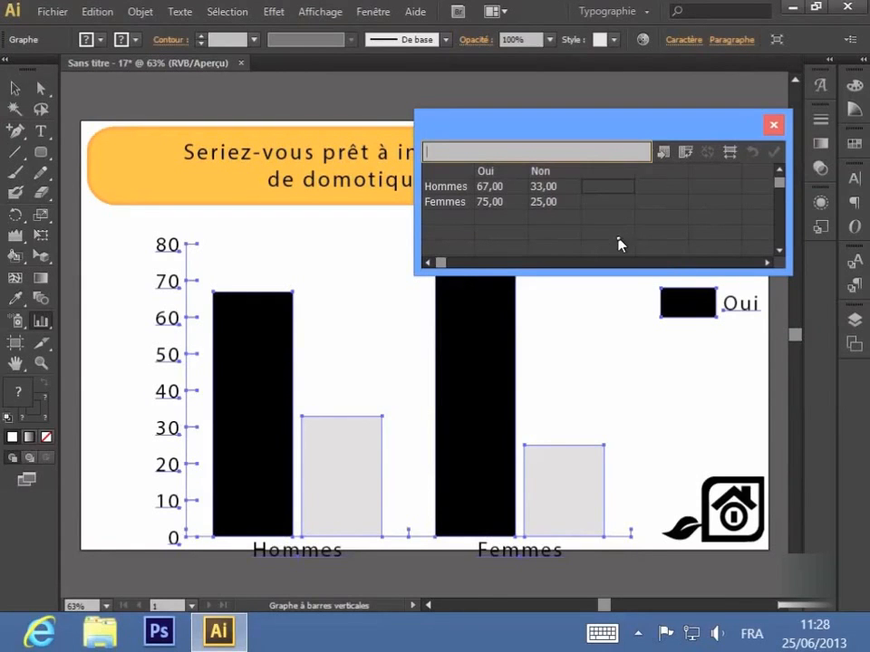
click(774, 125)
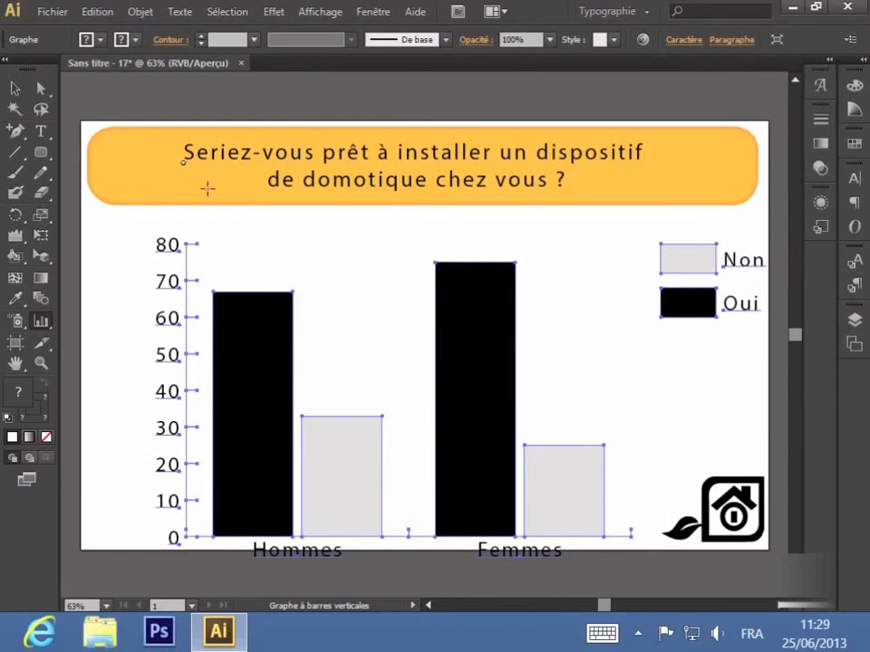
Move the whole graph up and slightly left so its category labels fit on the artboard, and deselect it.
click(18, 89)
drag(123, 217, 616, 541)
drag(241, 336, 230, 298)
click(721, 386)
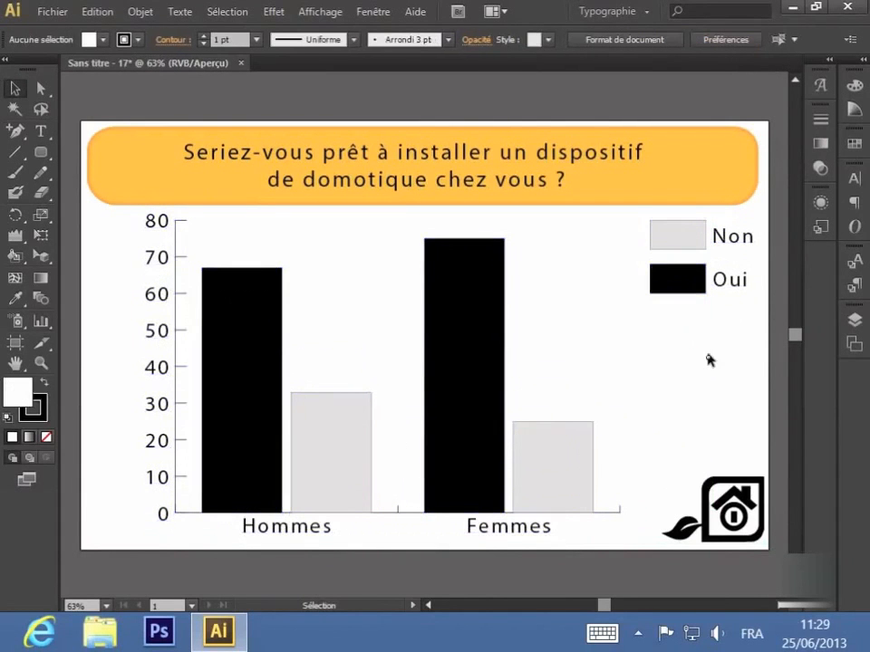